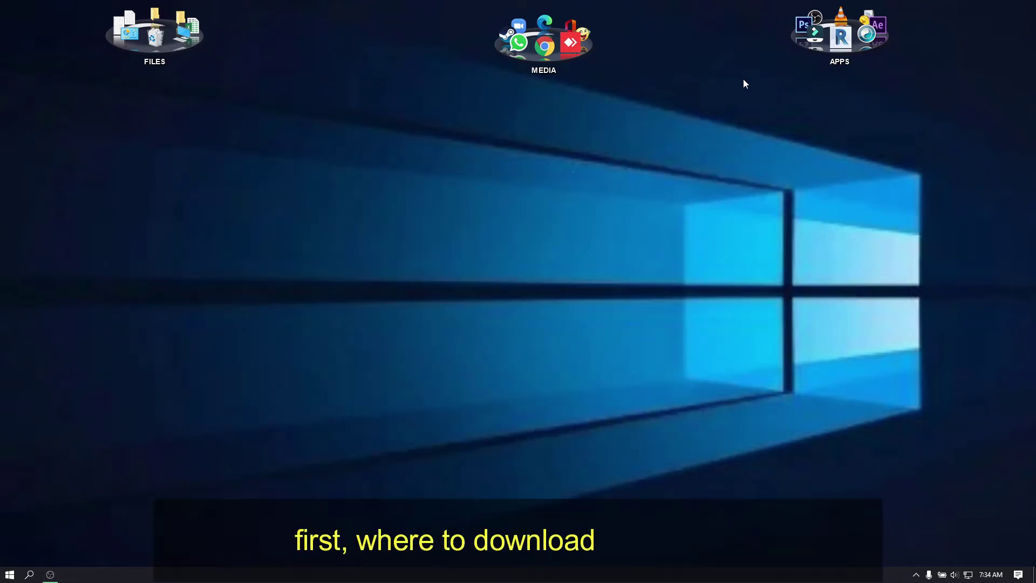
Launch Google Chrome and run a Google search for 'libreoffice'
double_click(547, 56)
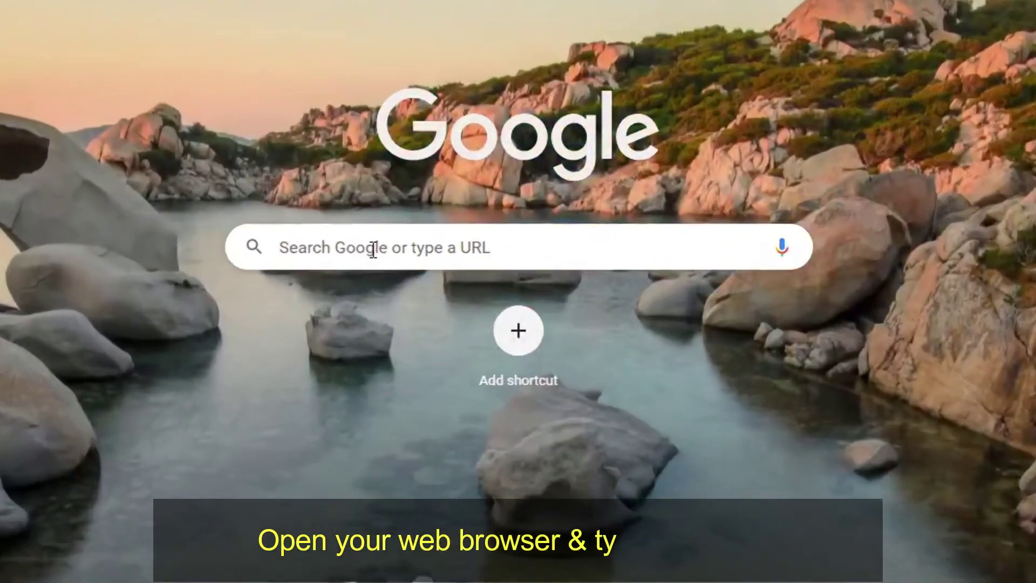
click(419, 232)
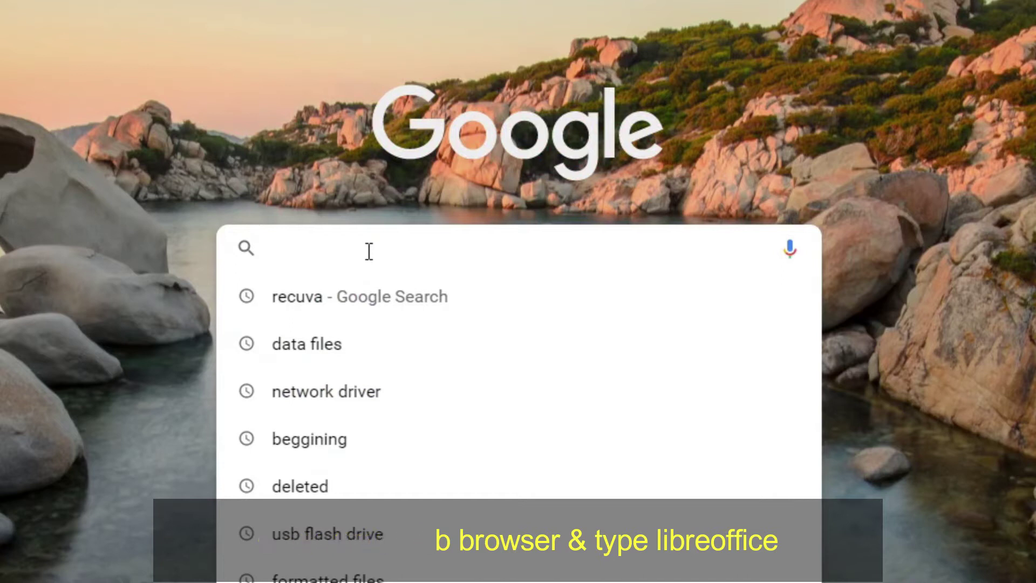
text(libreoffice)
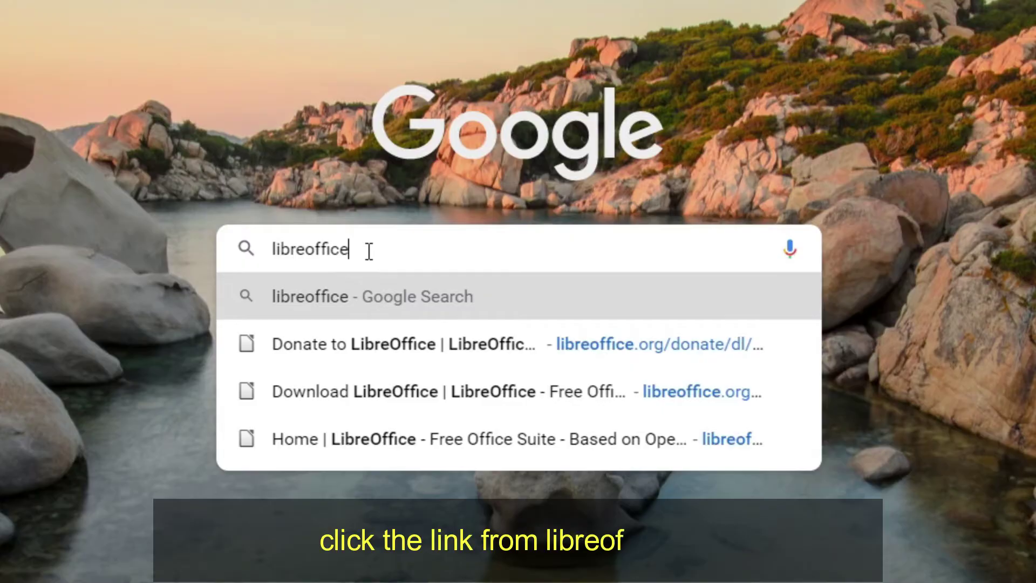
key(Return)
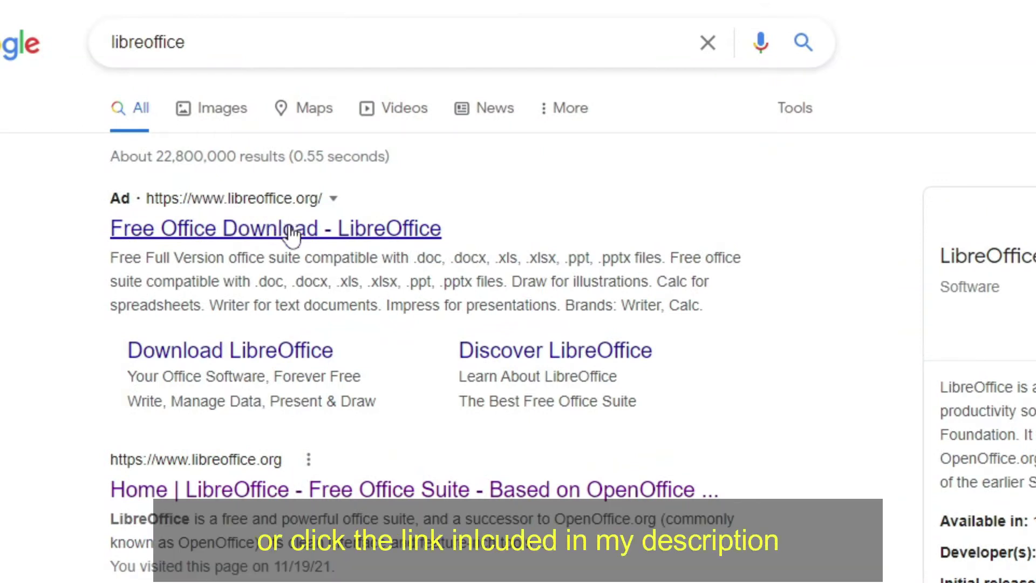
Request the LibreOffice 7.2.2 Windows (64-bit) installer from libreoffice.org's Download LibreOffice page
click(291, 233)
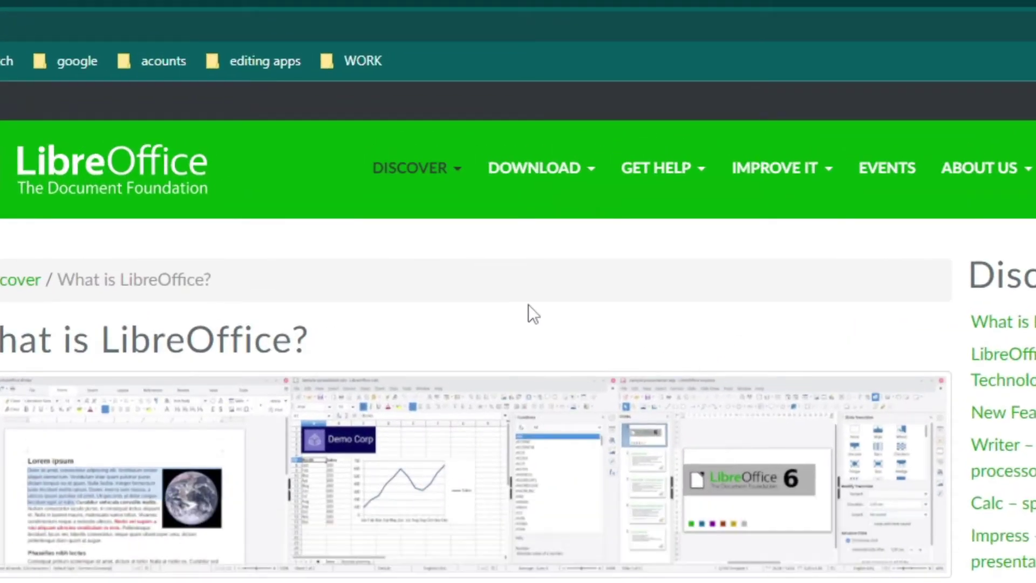
click(522, 179)
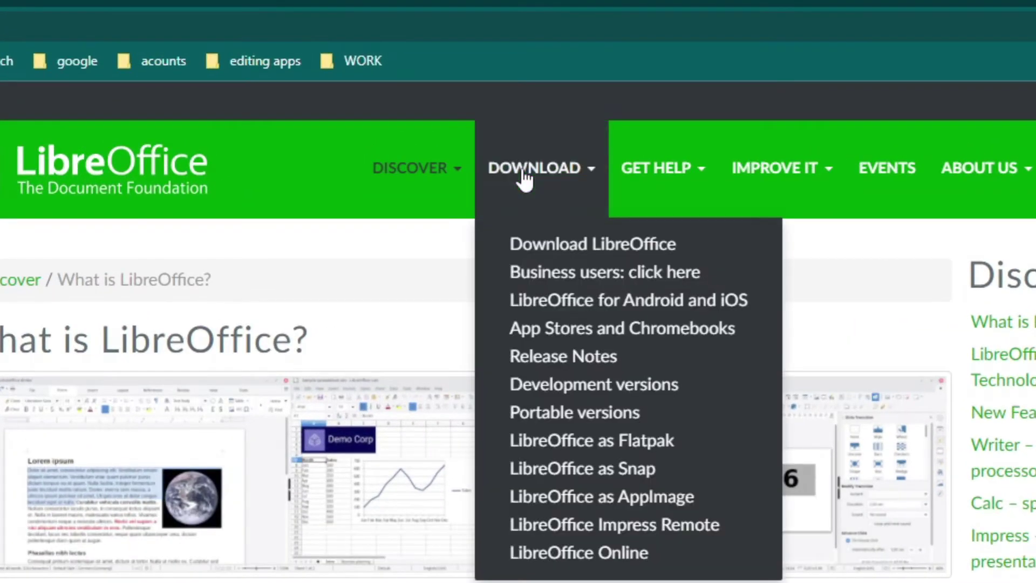
click(540, 250)
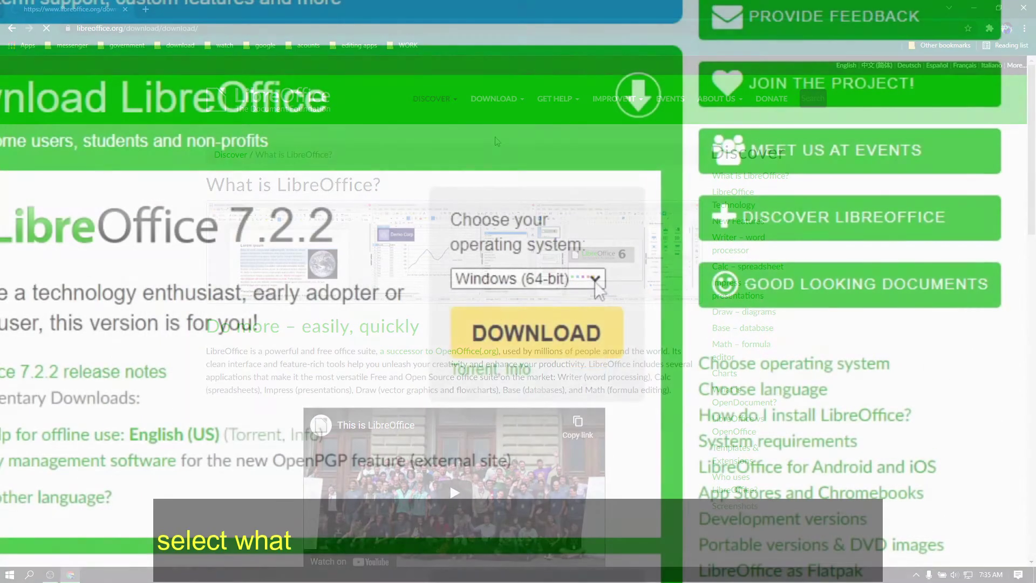
click(595, 279)
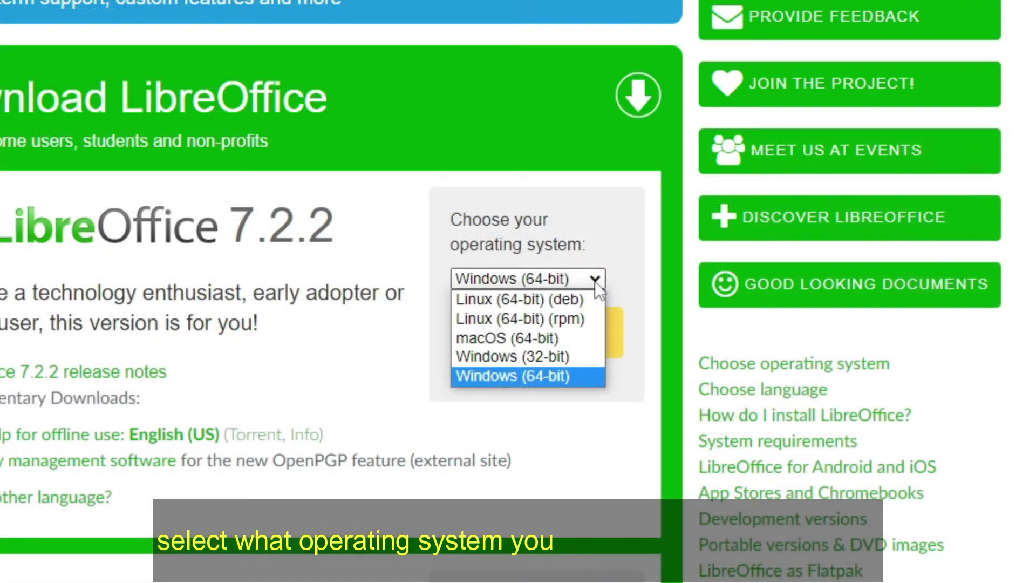
click(537, 378)
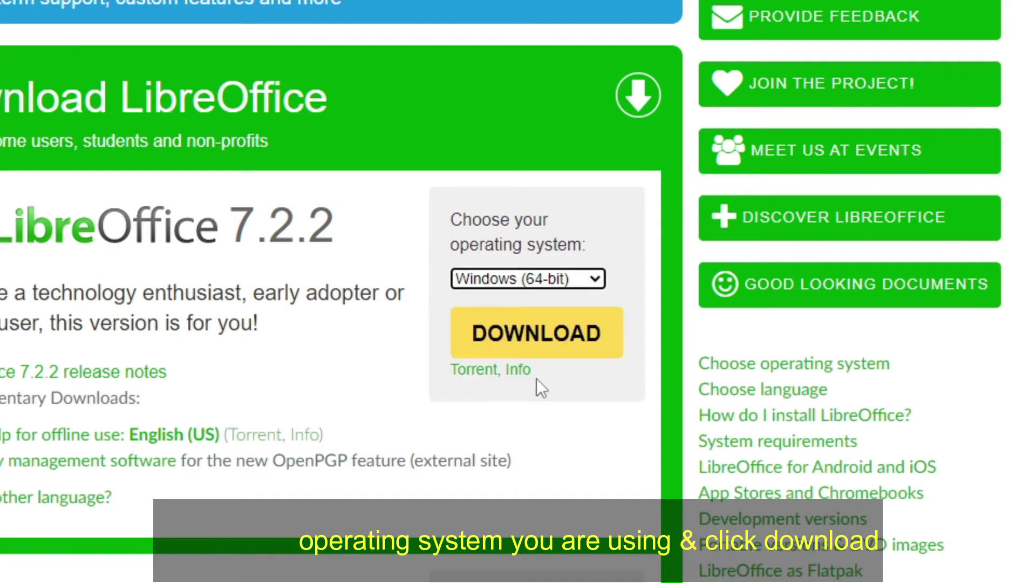
click(542, 345)
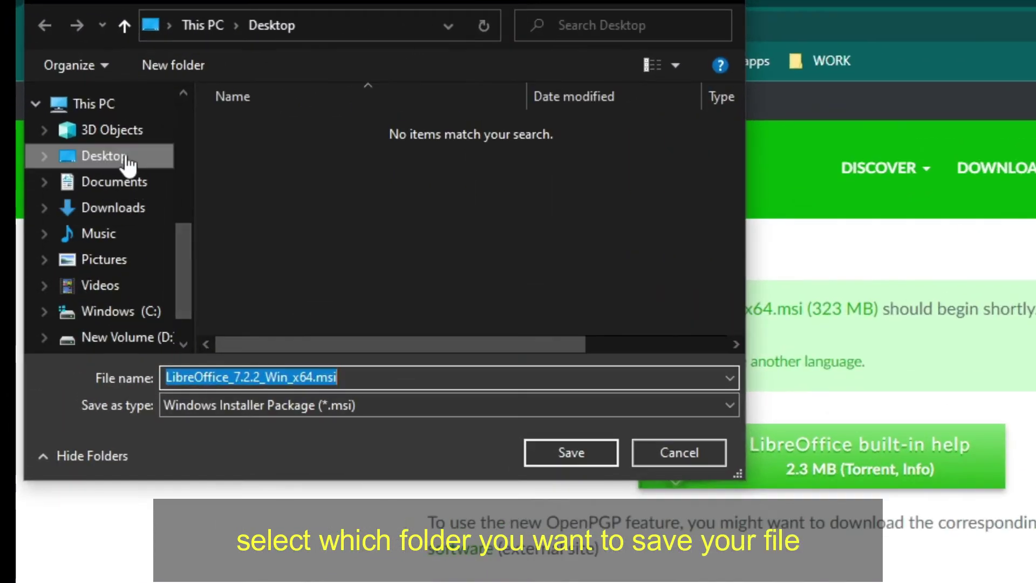
Save LibreOffice_7.2.2_Win_x64.msi to the Desktop folder
click(128, 164)
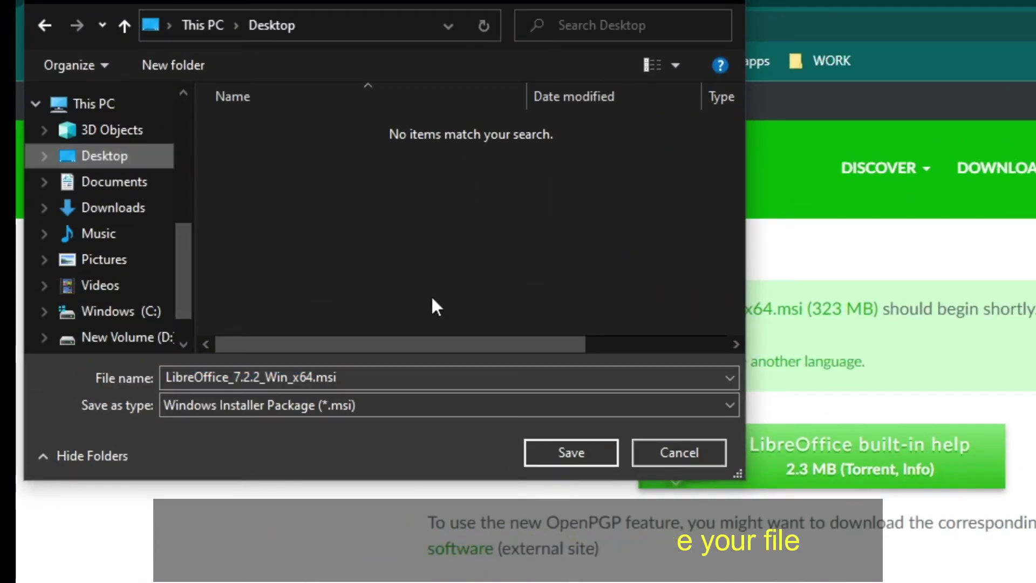
click(572, 452)
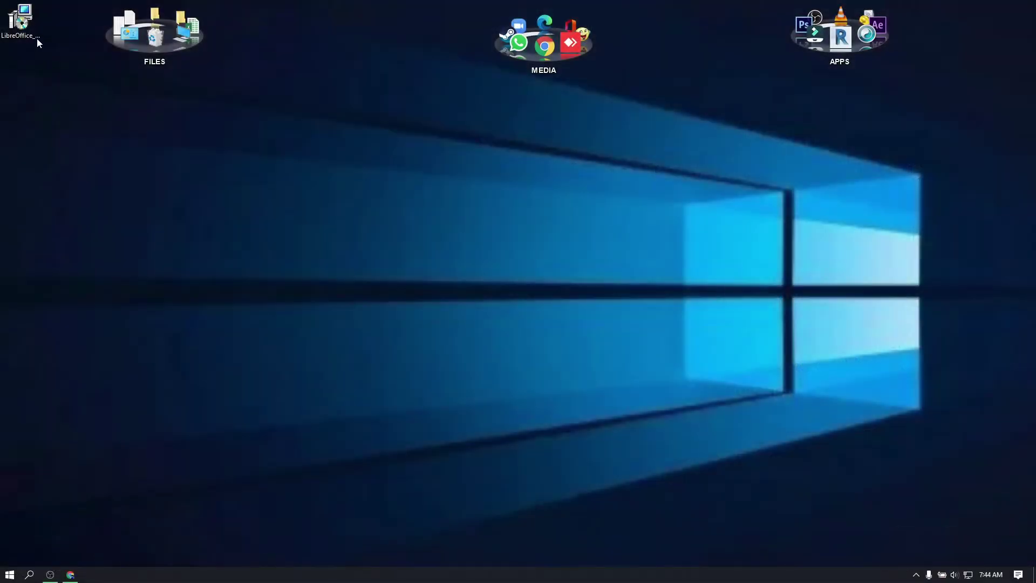
Run the LibreOffice_7.2.2_Win_x64.msi installer with the Typical setup type
drag(37, 35, 446, 256)
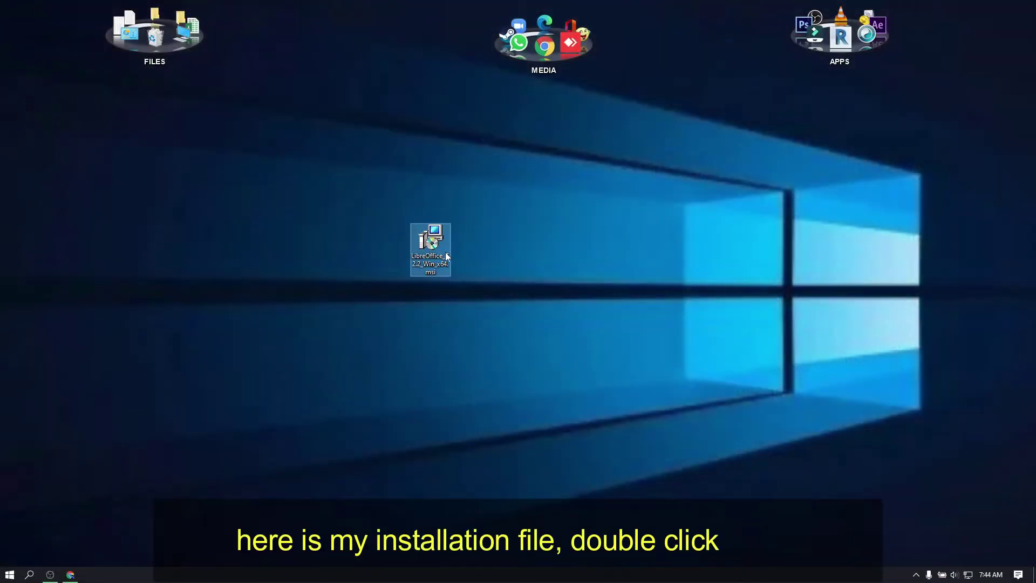
double_click(446, 257)
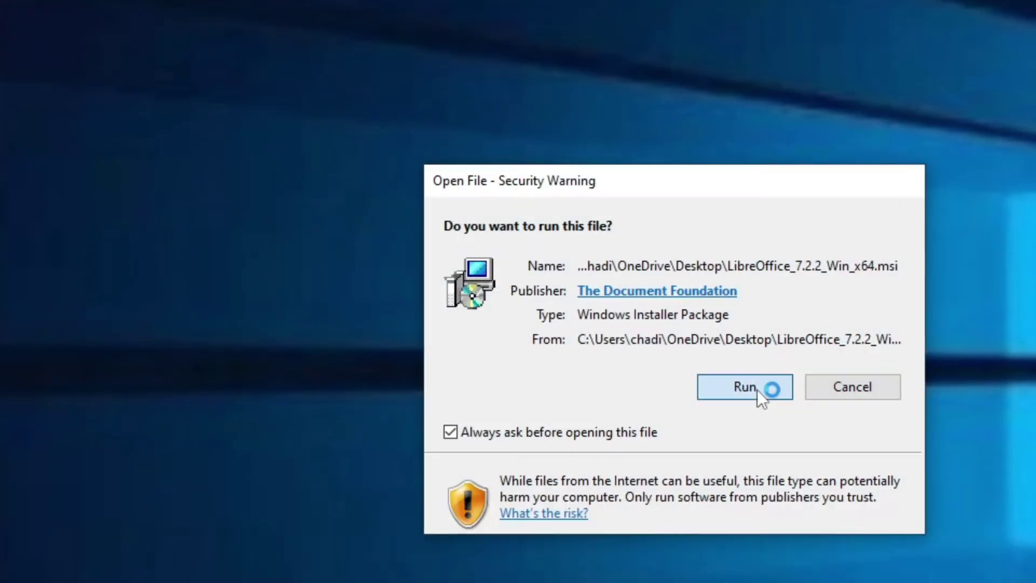
click(757, 390)
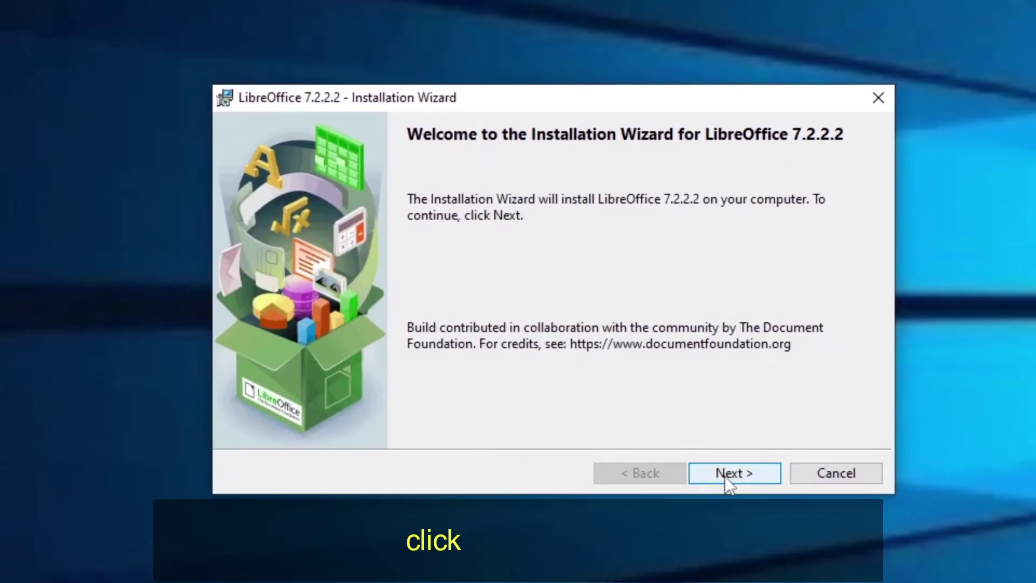
click(732, 480)
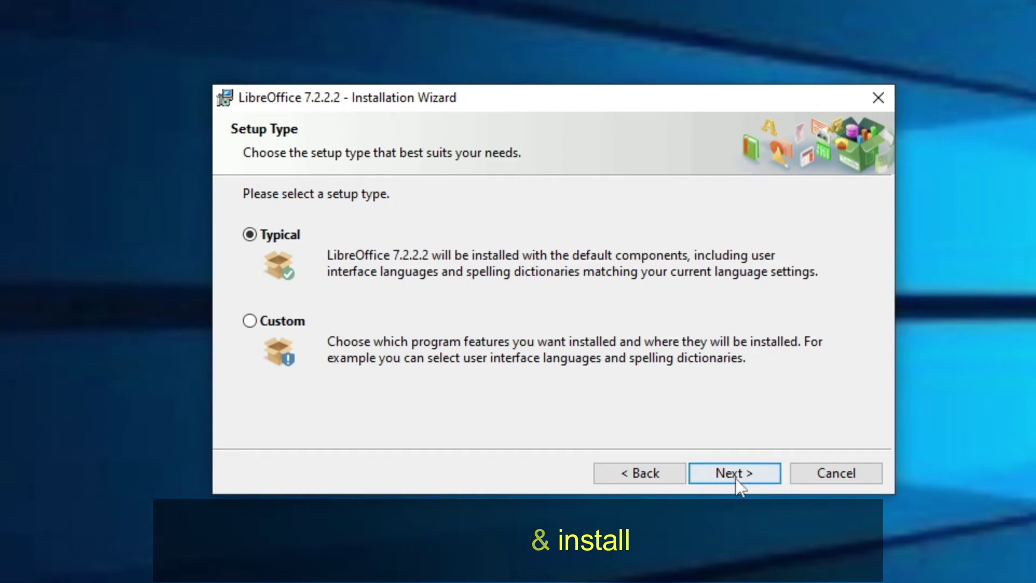
click(736, 482)
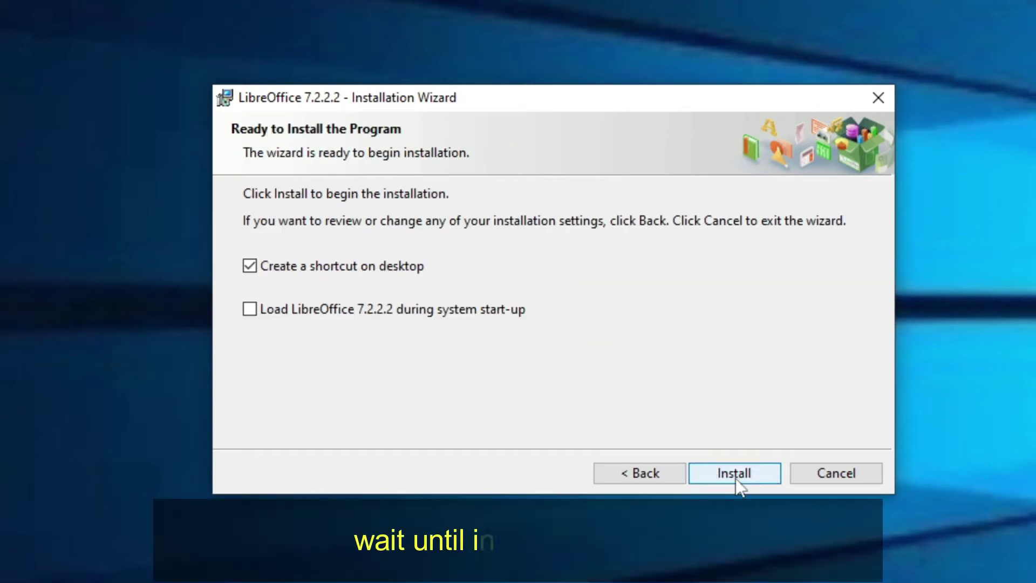
click(739, 487)
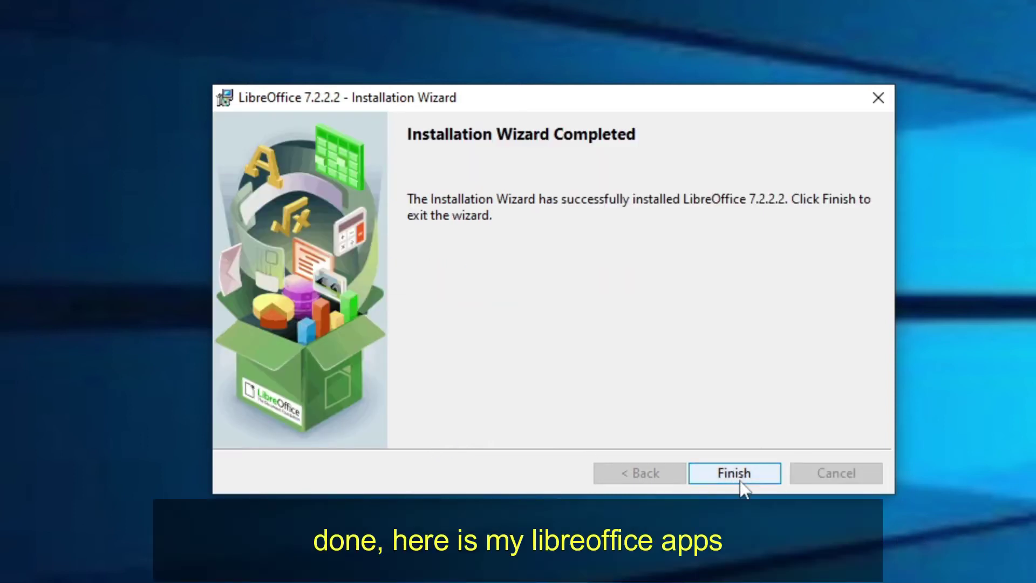
Finish the installer and launch LibreOffice 7.2 from its desktop shortcut
click(741, 478)
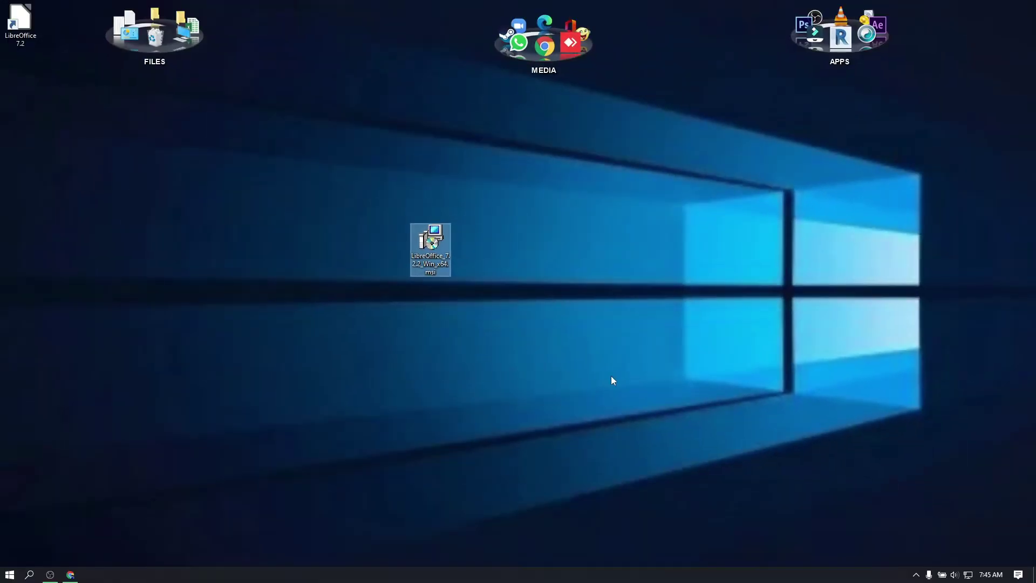
drag(20, 22, 184, 238)
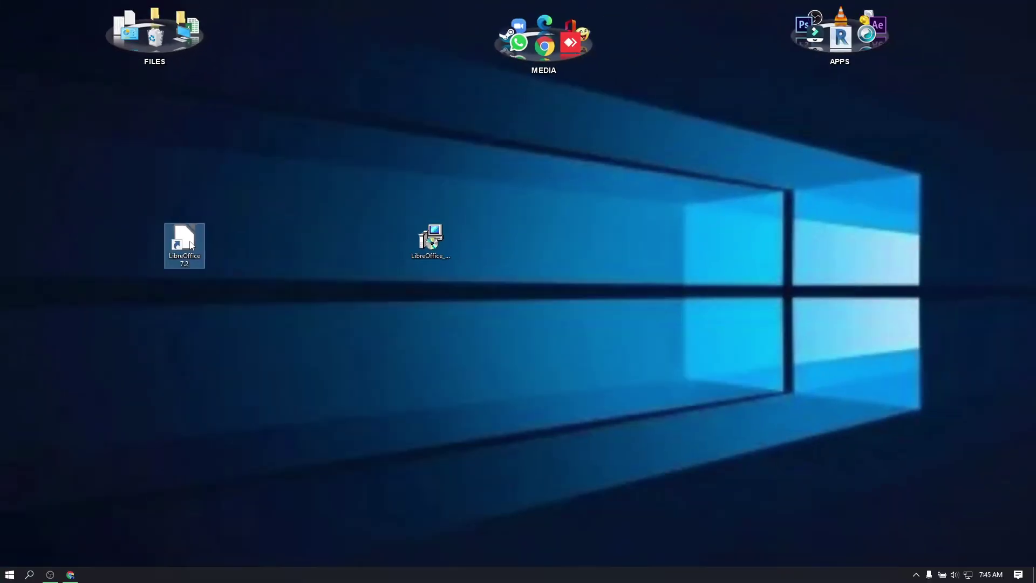
double_click(191, 245)
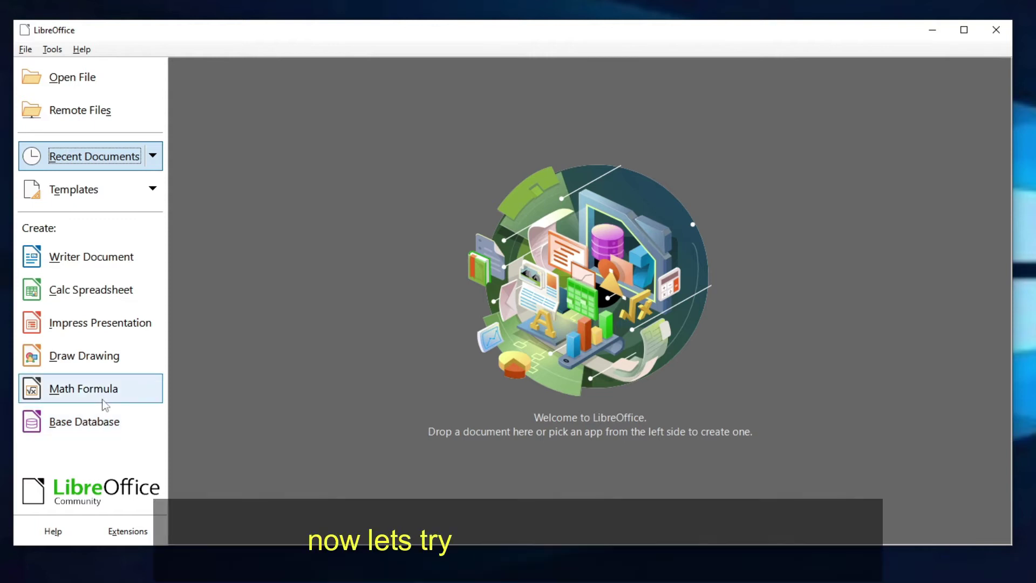
Create a new Writer document from the LibreOffice Start Center
click(95, 269)
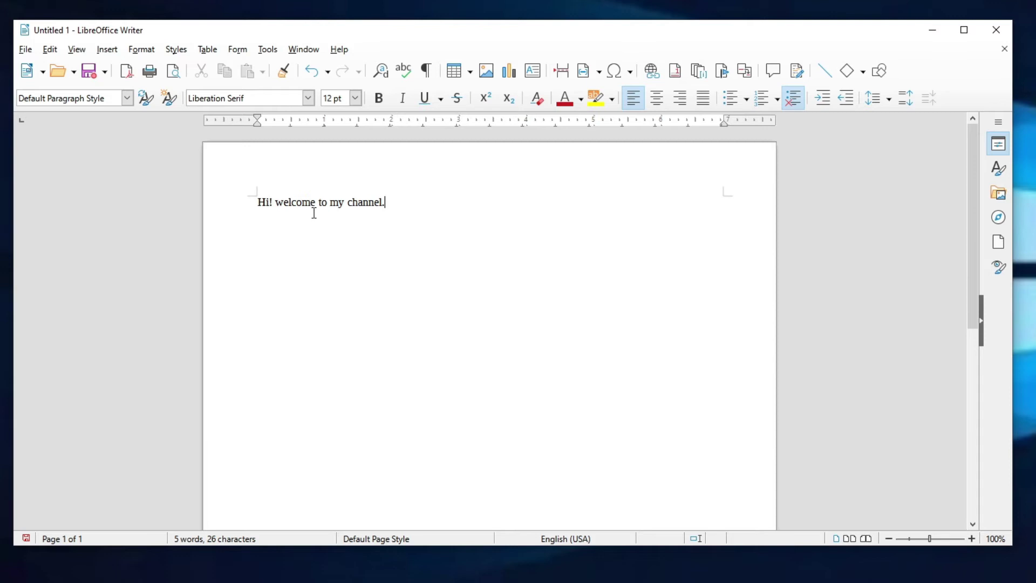
Set the whole greeting to Arial Black at 72 pt
key(ctrl+a)
click(308, 98)
scroll(266, 205, up, 15)
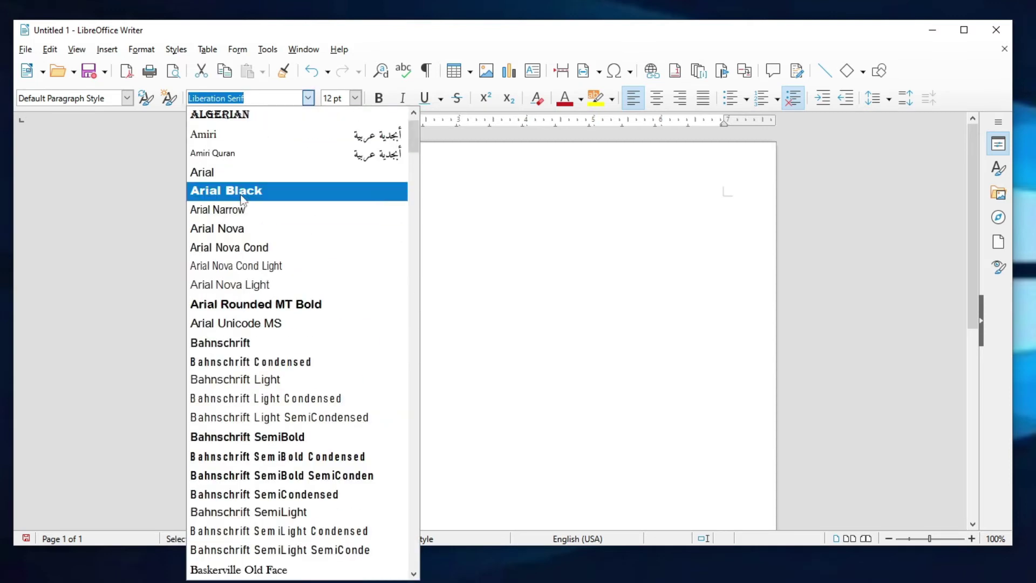
click(266, 195)
click(355, 97)
click(335, 368)
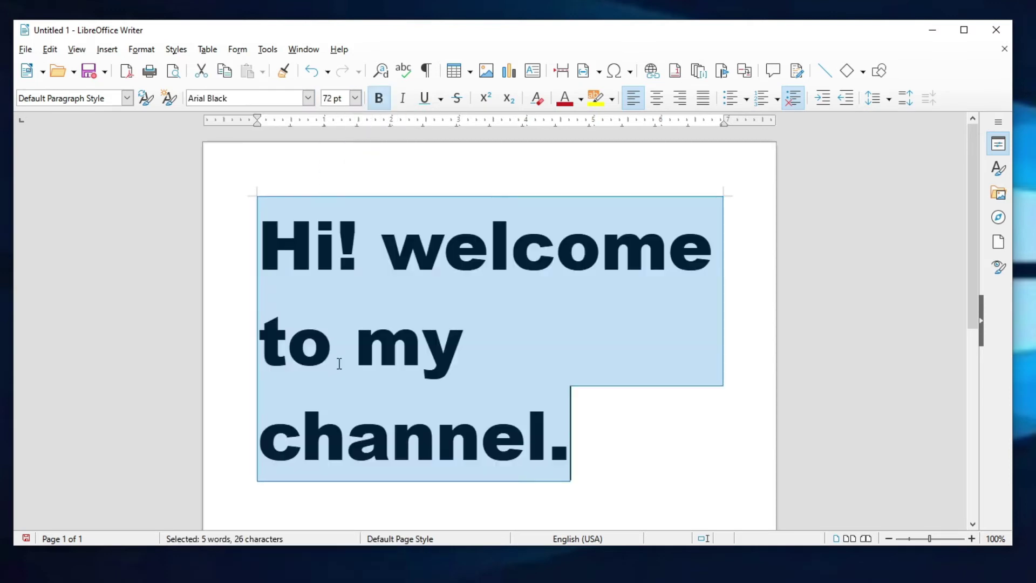
Make the greeting bold, italic, underlined and red
click(379, 98)
click(403, 98)
click(425, 98)
click(564, 98)
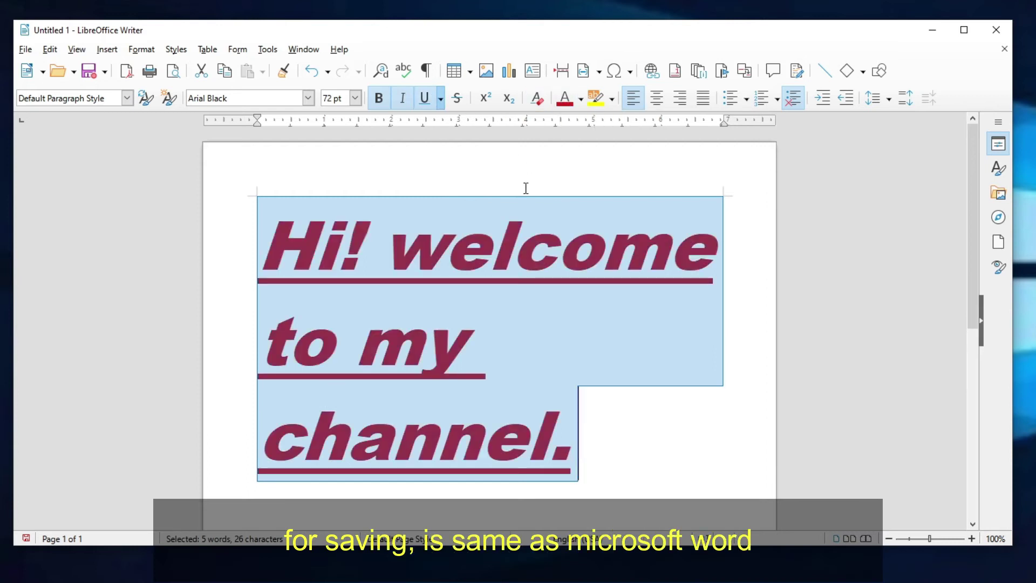
click(671, 479)
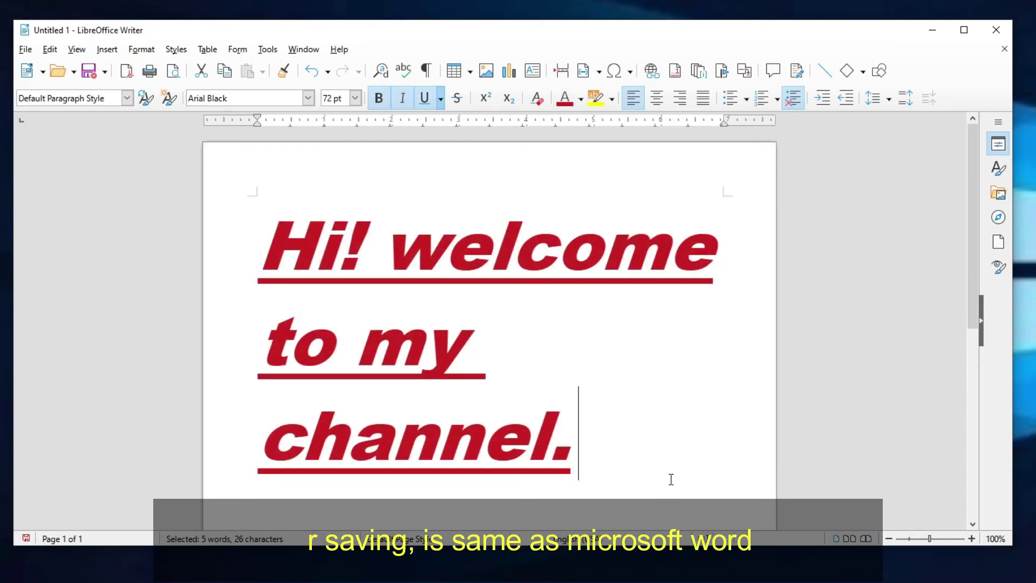
Use File > Save As to store hi.docx on the Desktop as Word 2007–365 (.docx)
click(26, 49)
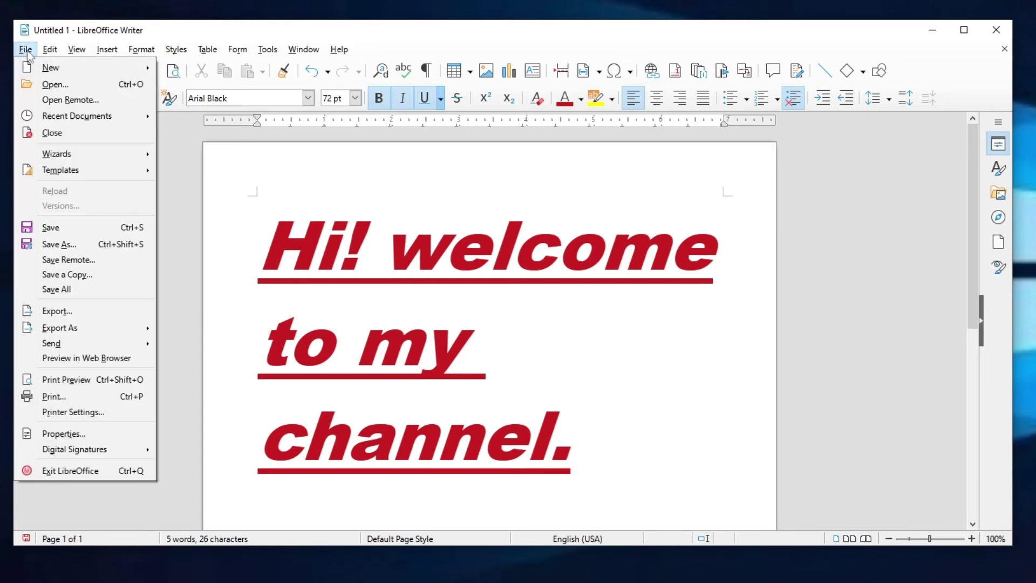
click(55, 229)
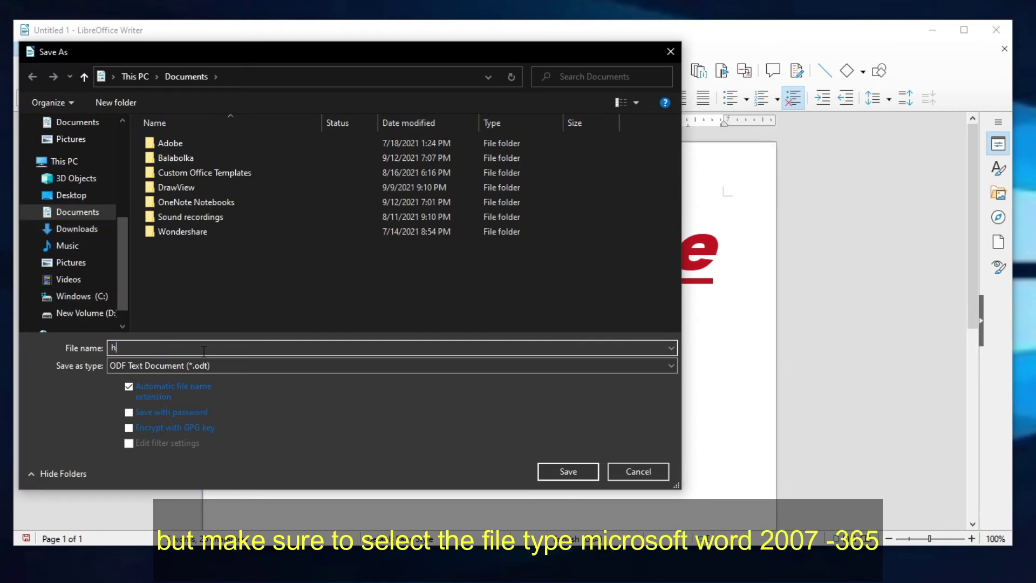
click(285, 368)
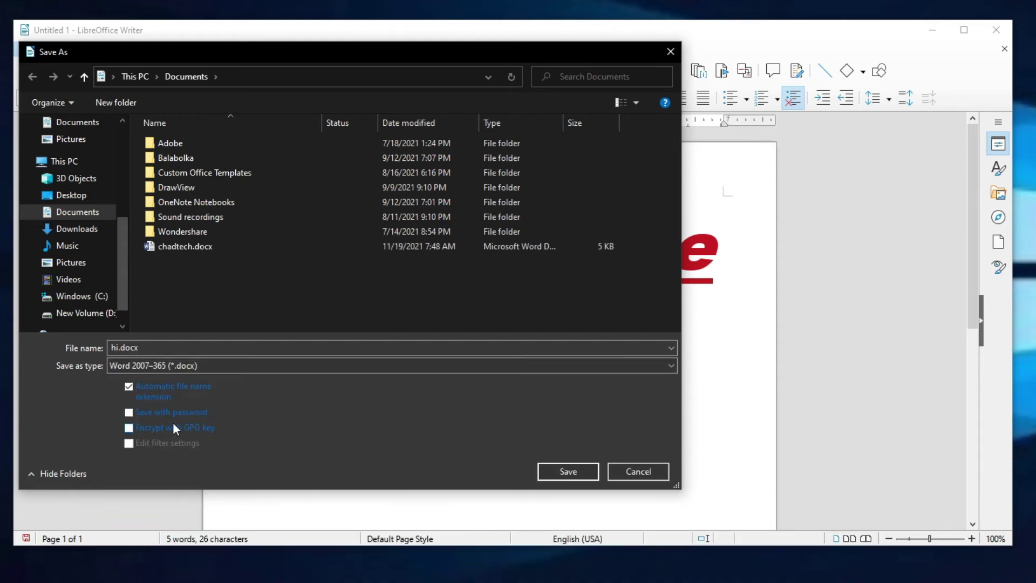
click(71, 196)
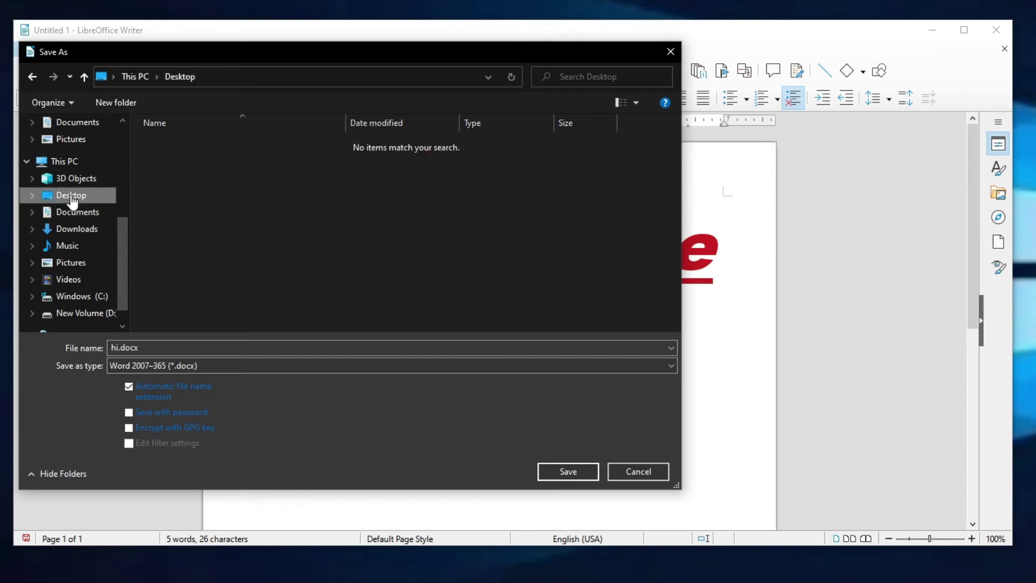
click(564, 472)
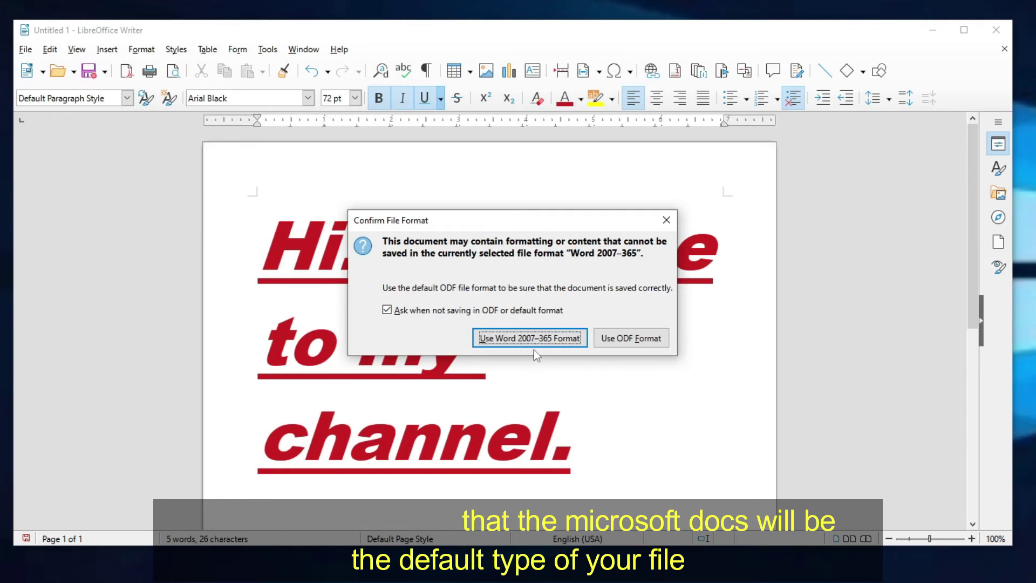
Keep Word 2007–365 format with the ODF warning turned off, then close Writer
click(387, 310)
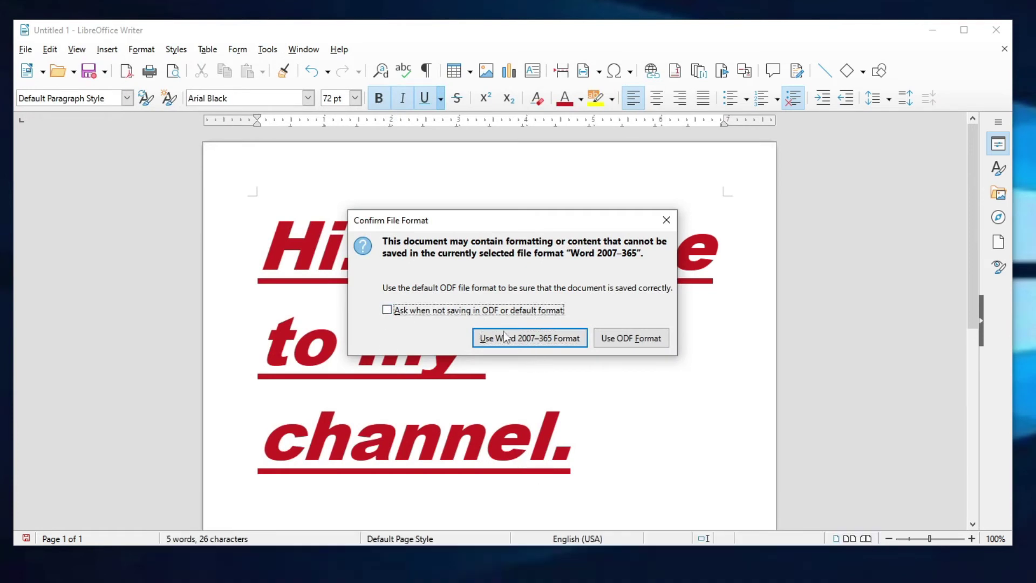
click(547, 345)
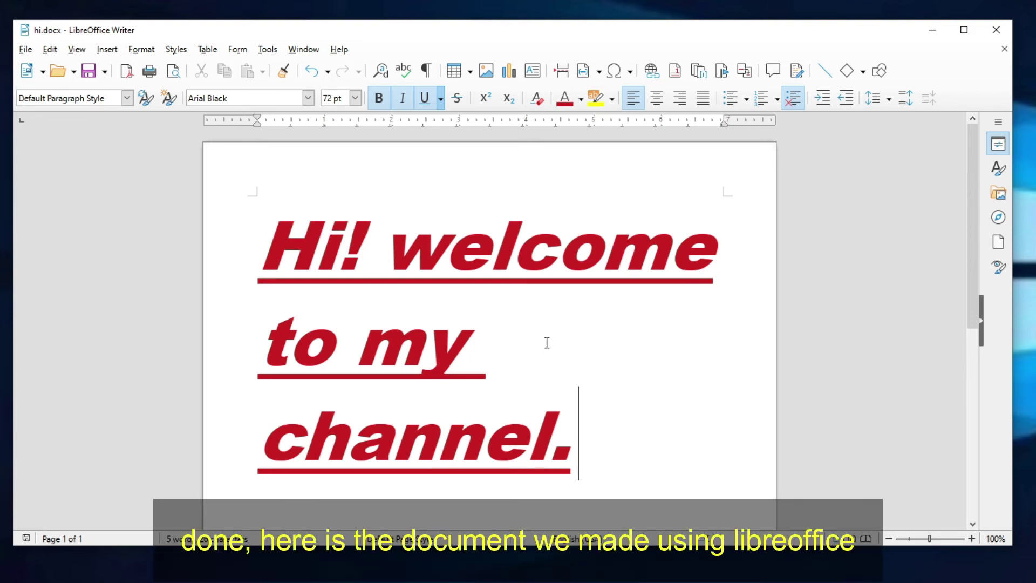
click(1008, 32)
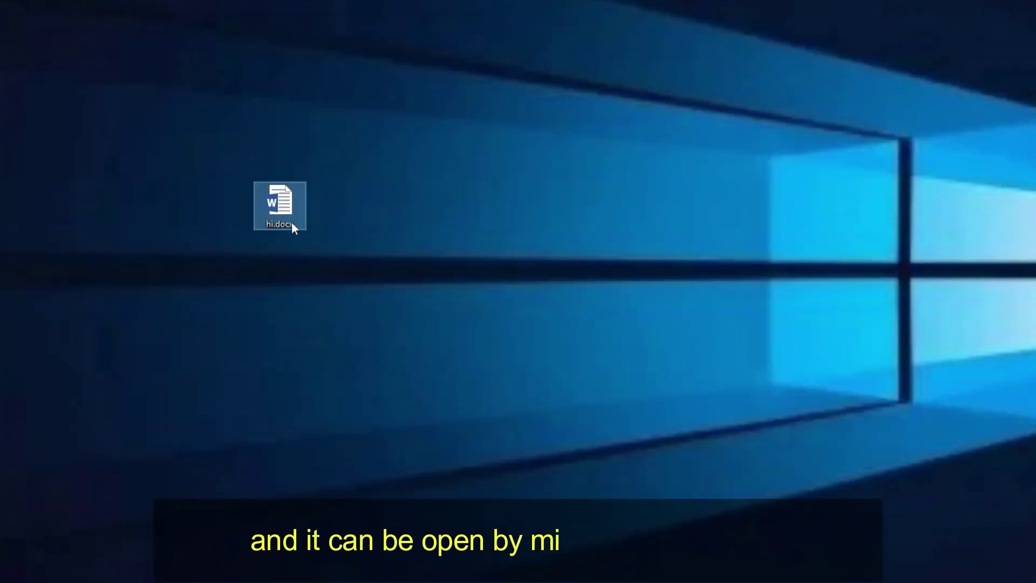
Open hi.docx from the desktop in Microsoft Word using Open with
right_click(292, 207)
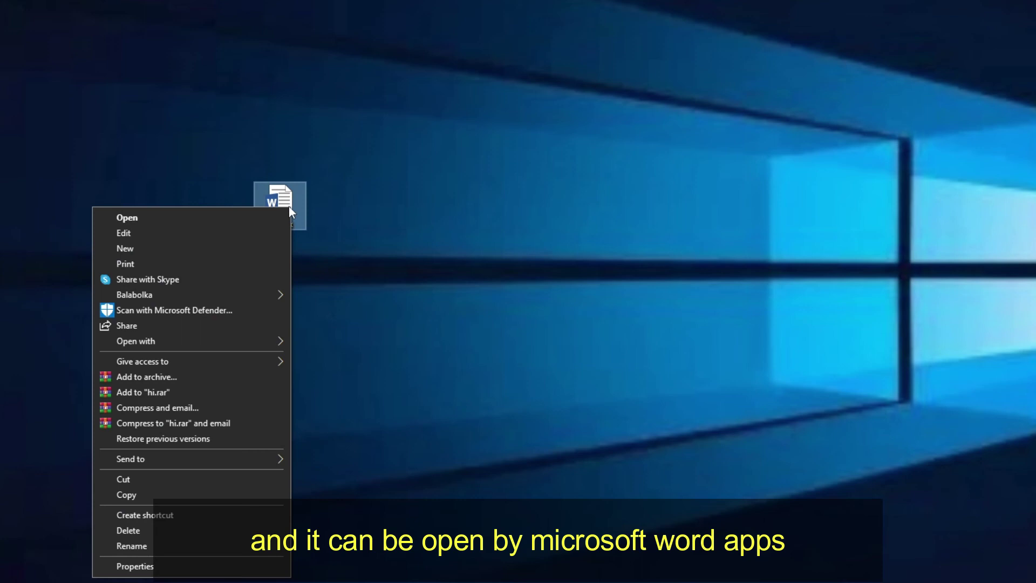
mouse_move(219, 344)
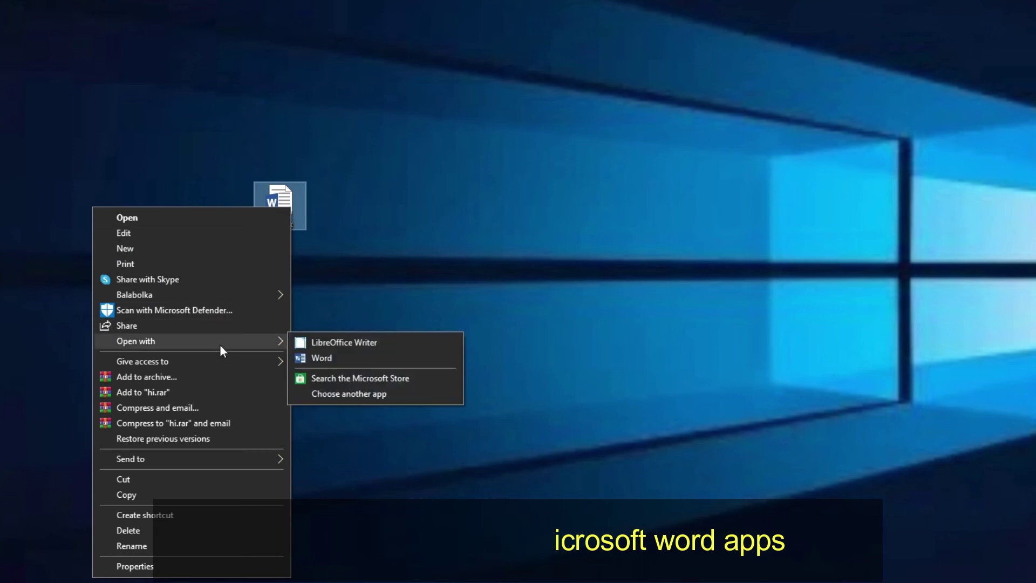
click(329, 359)
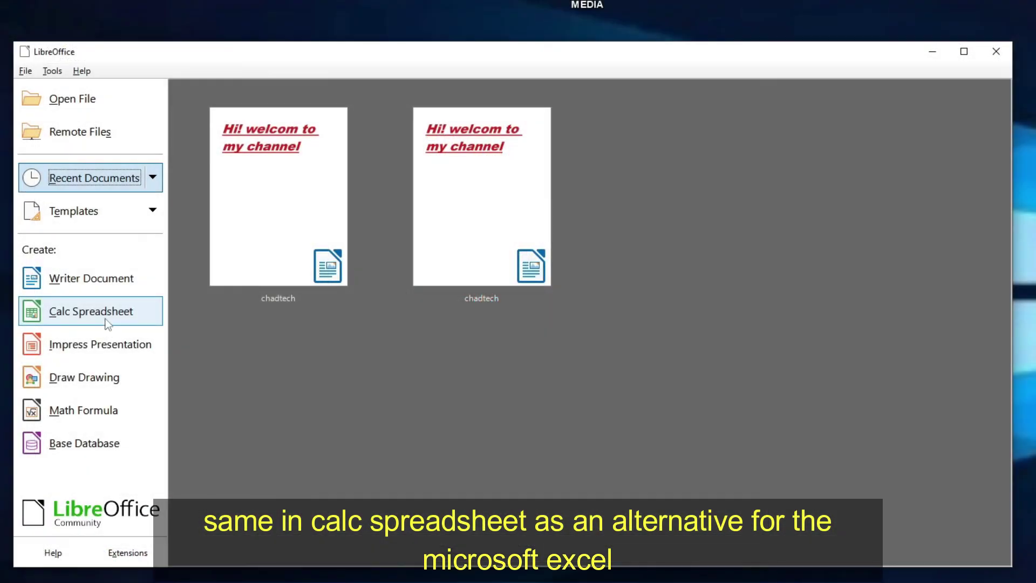
Open a blank Calc spreadsheet from the LibreOffice Start Center
click(106, 317)
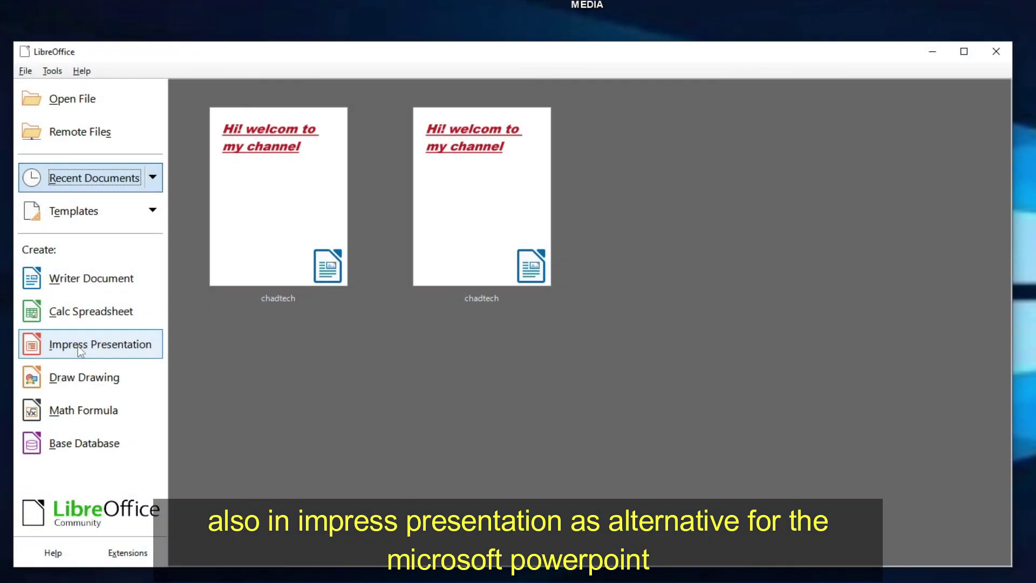
Create a new Impress presentation using the Beehive template
click(78, 346)
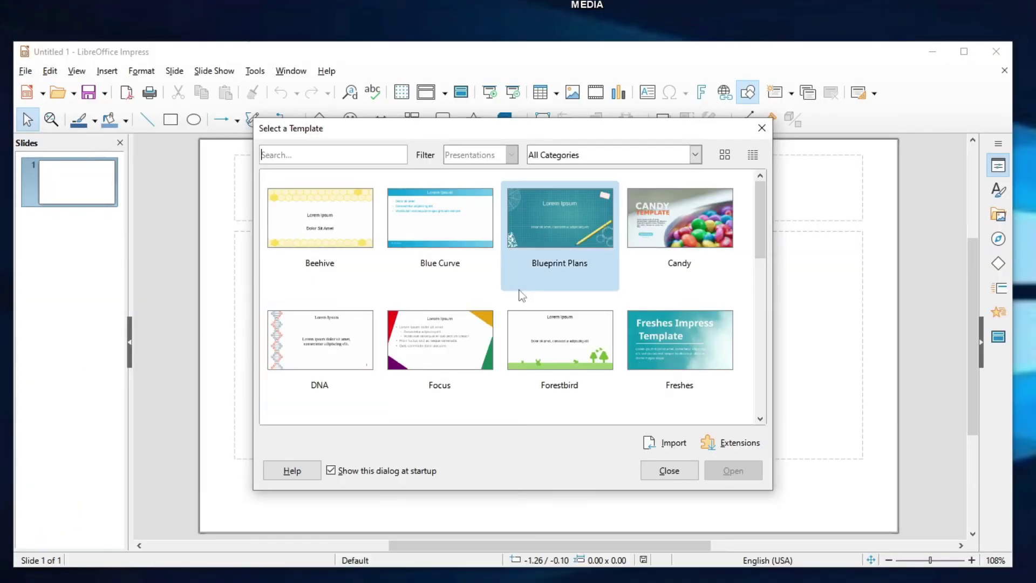
drag(604, 139, 724, 149)
double_click(448, 235)
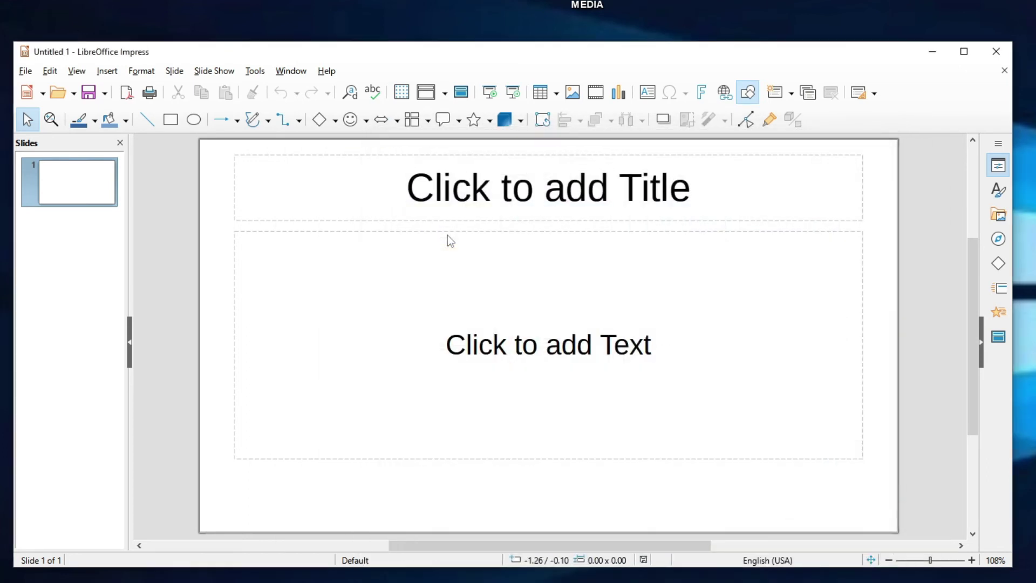
View slide 2, return to slide 1, then close the presentation
click(85, 245)
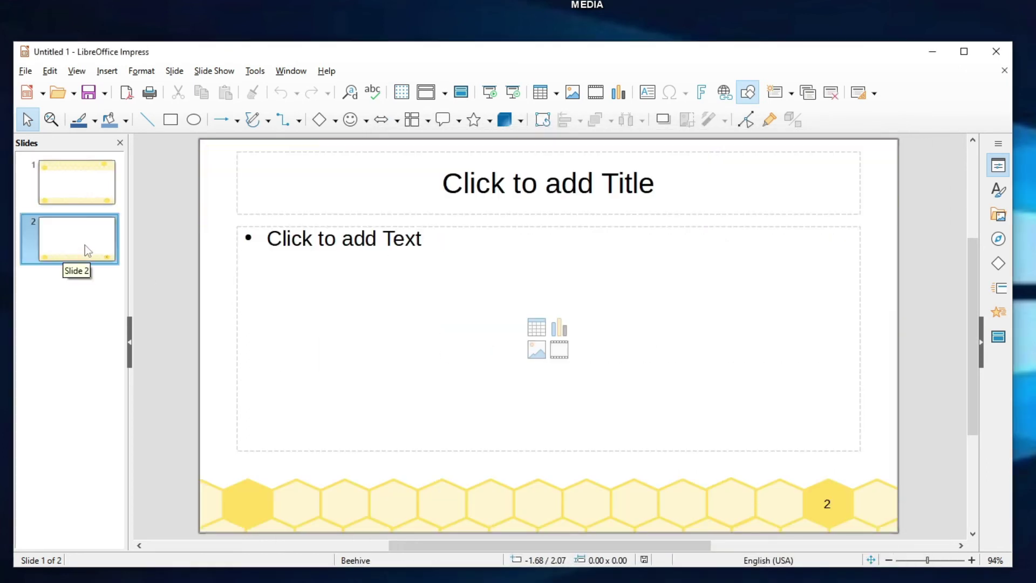
click(69, 192)
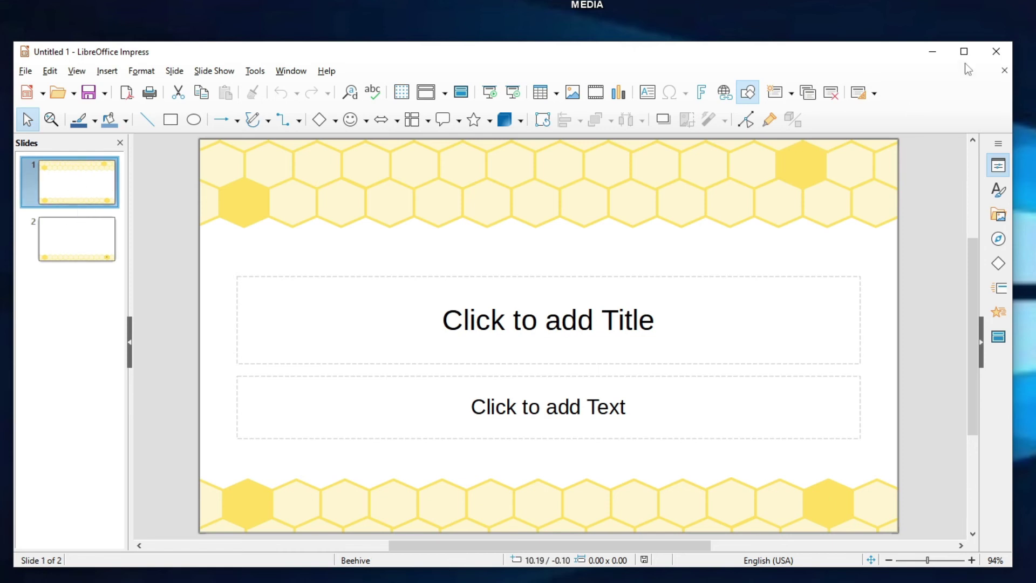
click(996, 52)
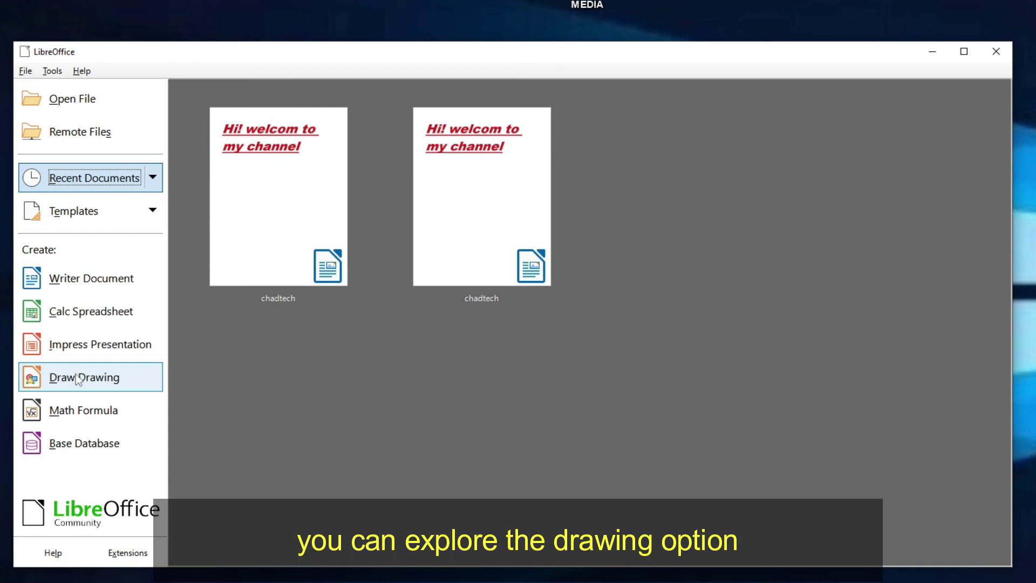
Start a new Draw page and draw a smiley face in its upper left
click(80, 380)
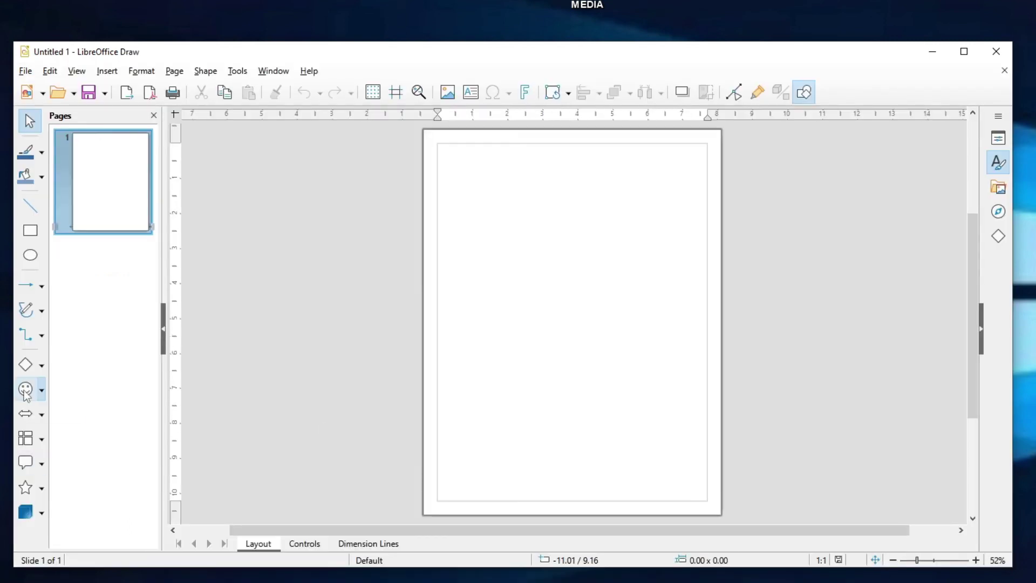
drag(499, 222, 548, 305)
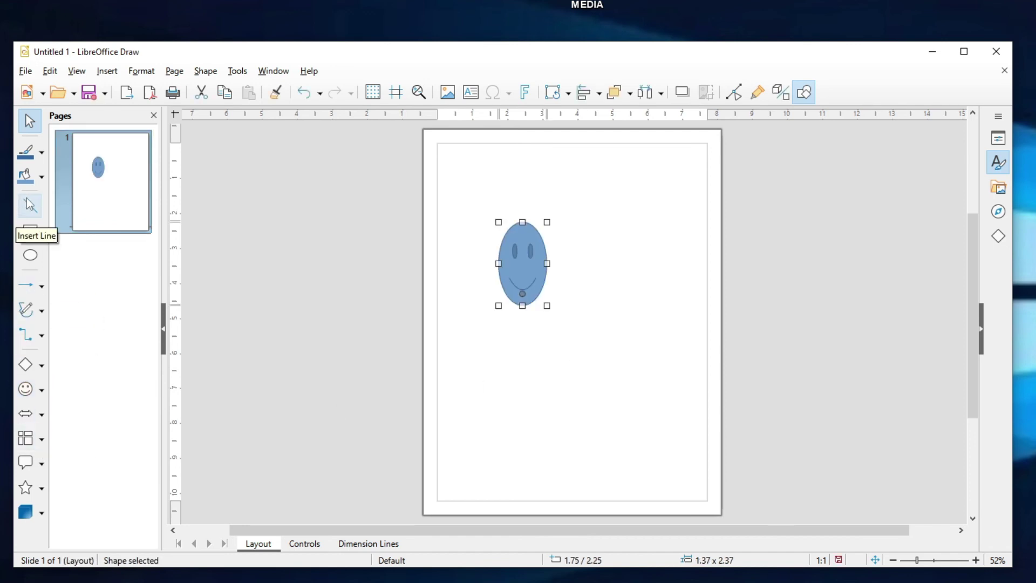
Add a freeform curve arcing up from the lower left, then close the drawing
click(27, 311)
drag(506, 386, 647, 269)
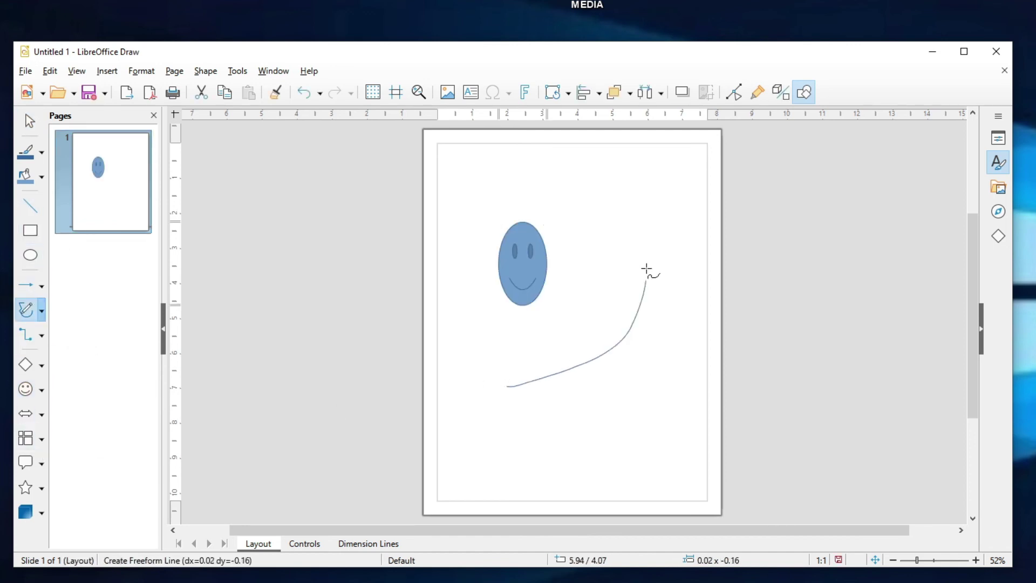
drag(554, 191, 554, 190)
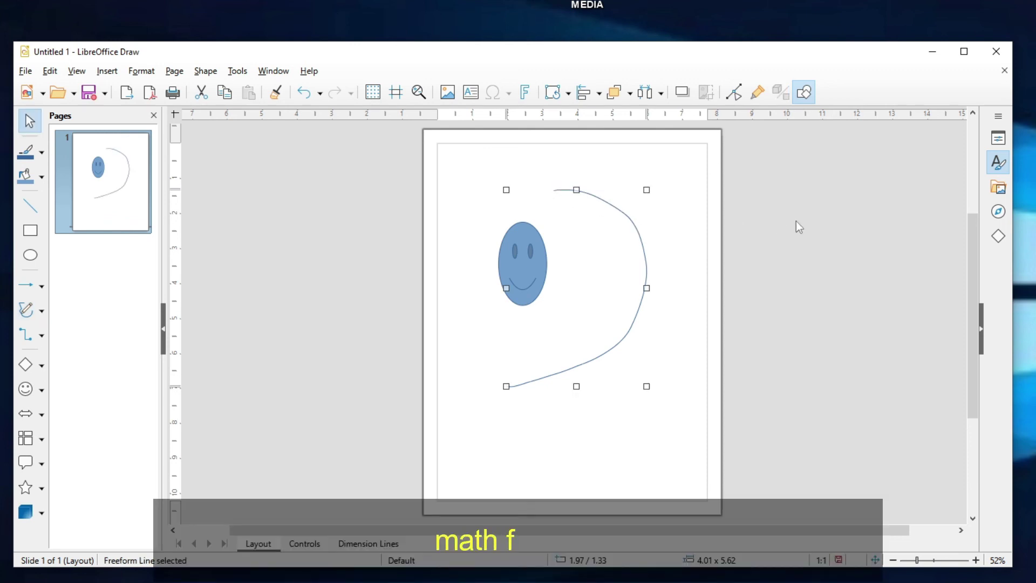
click(996, 52)
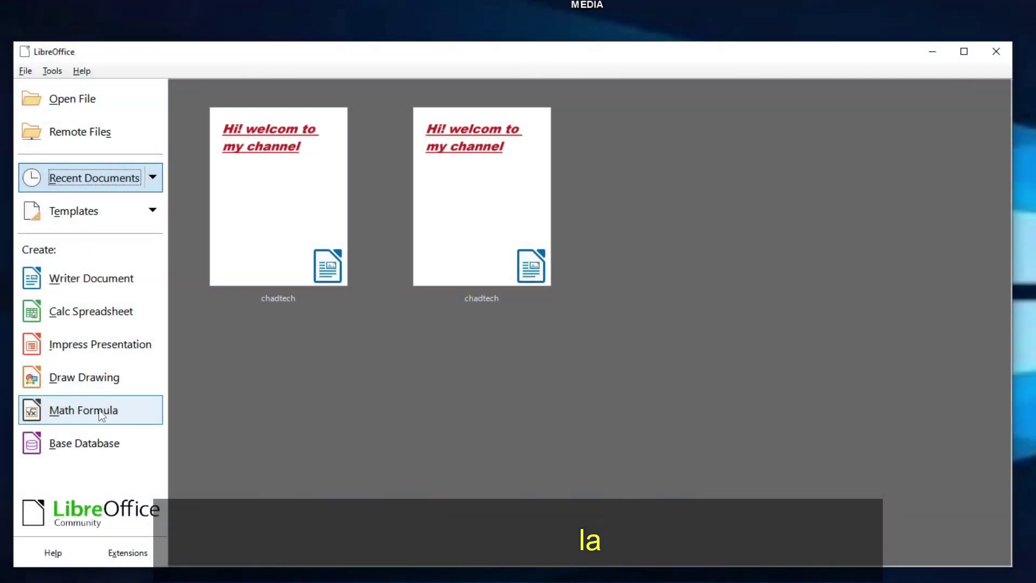
Insert a '+' operator with a placeholder into a new Math formula
click(100, 414)
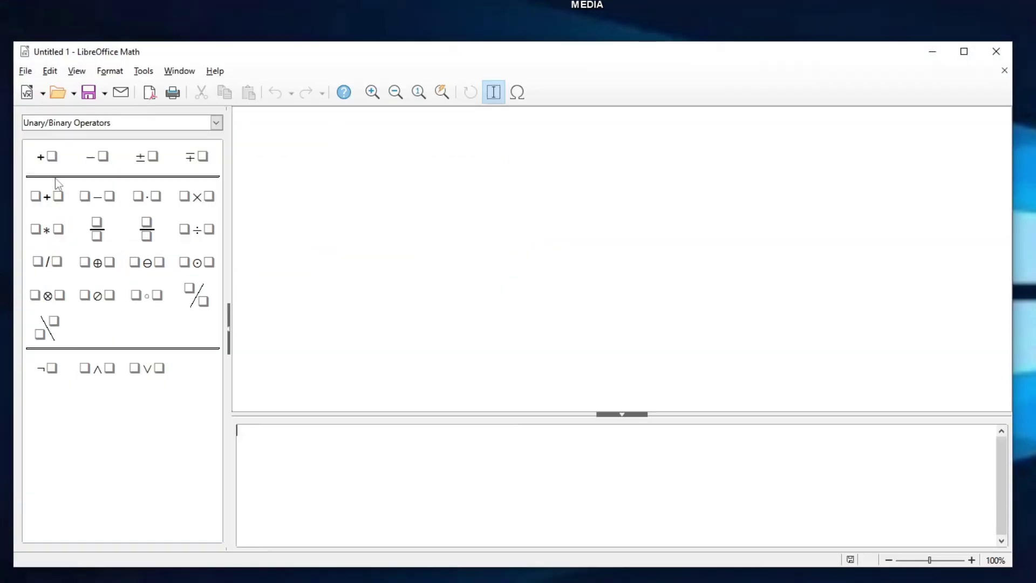
click(50, 159)
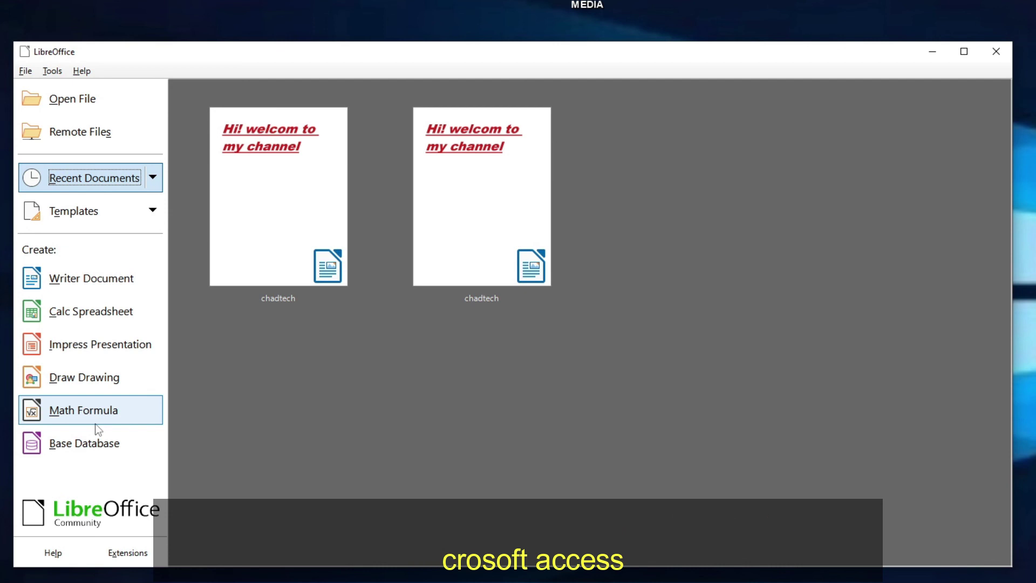
Create a new HSQLDB Embedded database through the Database Wizard with default settings
click(96, 449)
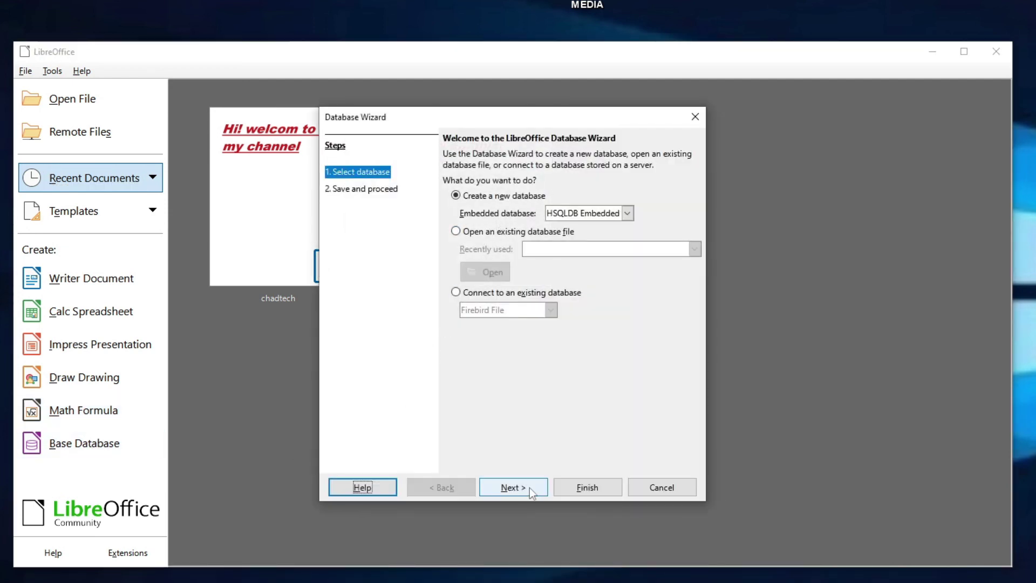
click(529, 487)
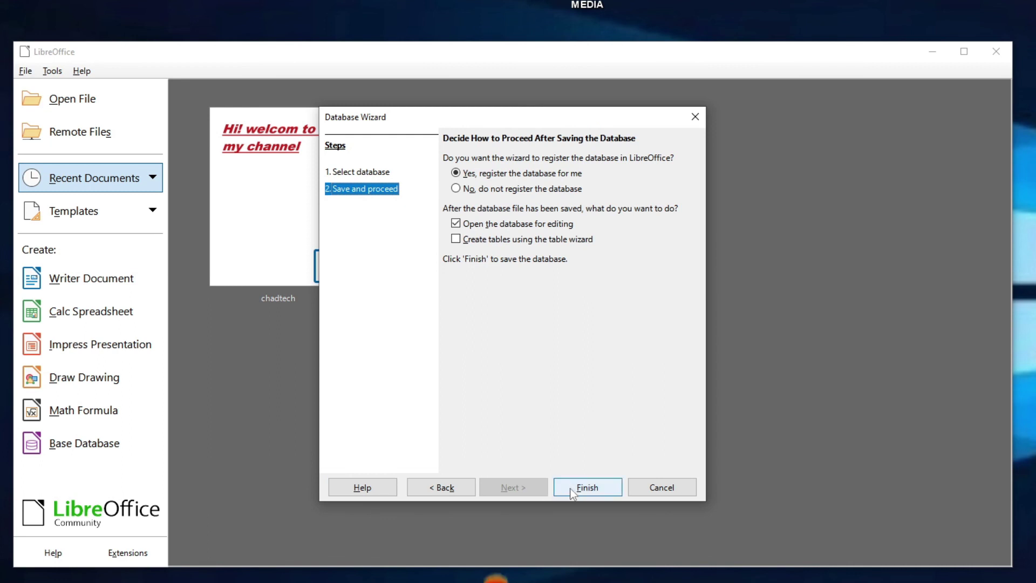
click(587, 487)
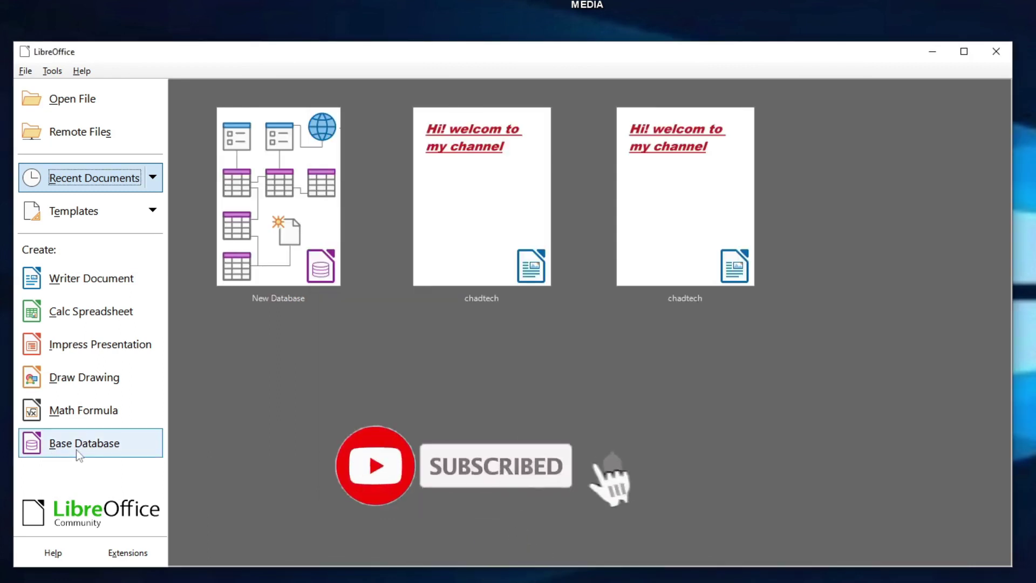